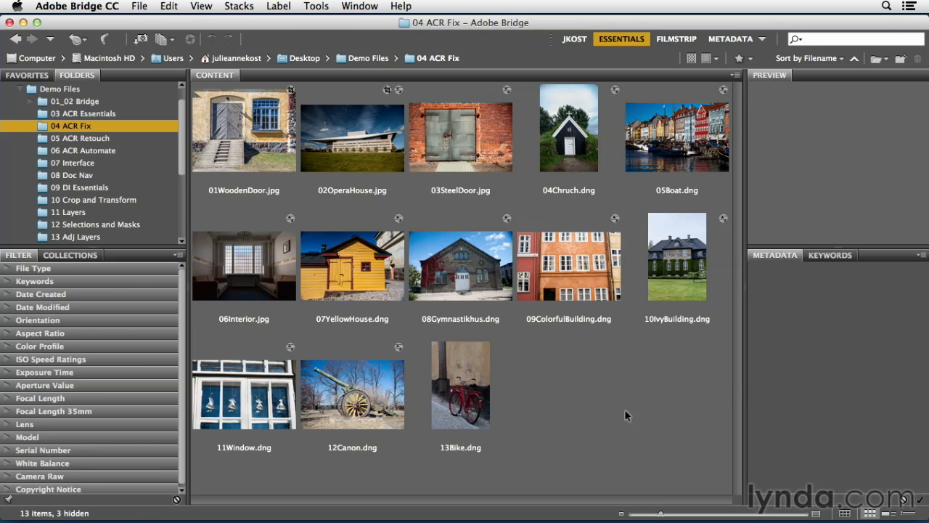
# Step: Select 08Gymnastikhus.dng, 09ColorfulBuilding.dng and 10IvyBuilding.dng and open them together in Camera Raw
pyautogui.click(474, 285)
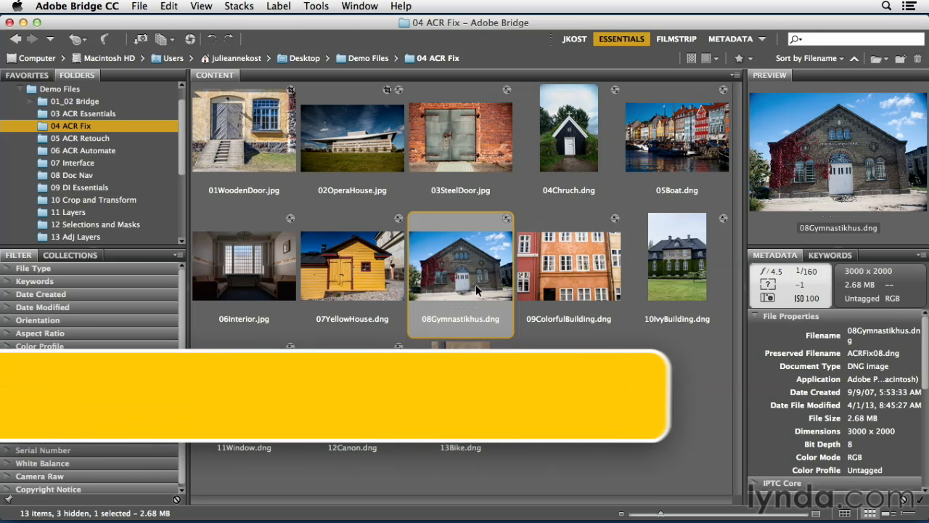
pyautogui.keyDown('shift'); pyautogui.click(551, 278); pyautogui.keyUp('shift')
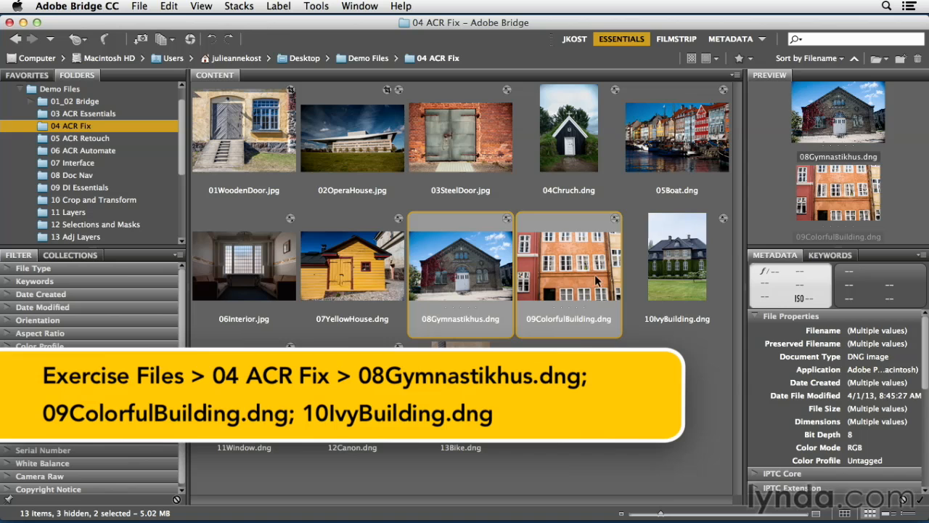
pyautogui.keyDown('shift'); pyautogui.click(666, 276); pyautogui.keyUp('shift')
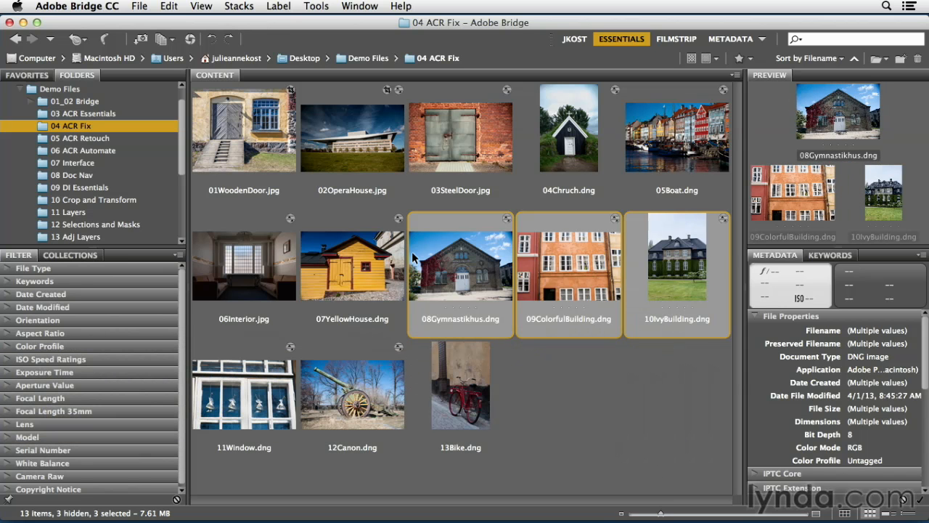
pyautogui.click(191, 39)
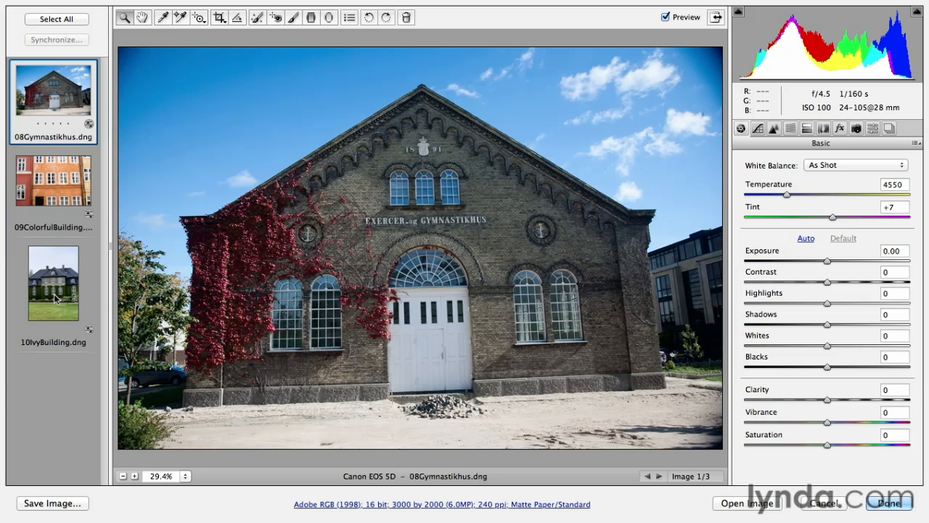
# Step: Enable lens profile corrections and chromatic aberration removal for all three open images
pyautogui.click(52, 21)
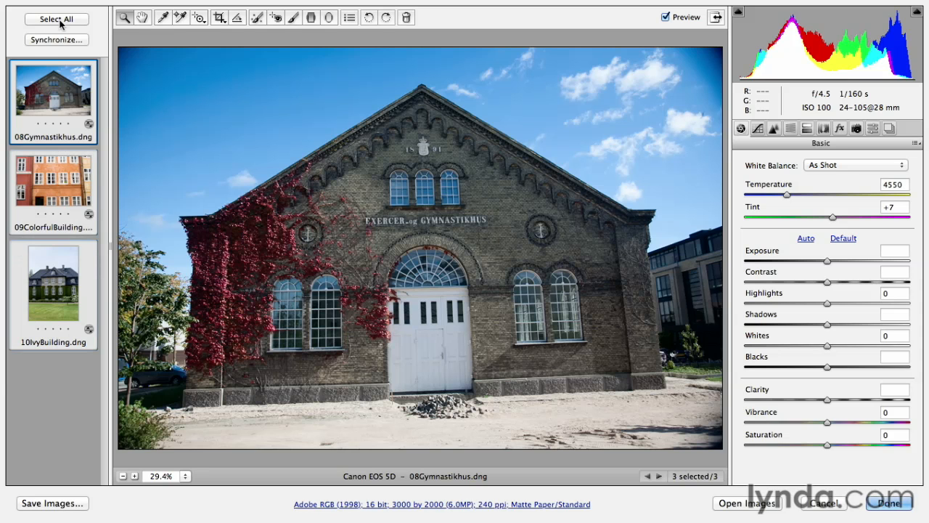
pyautogui.click(824, 129)
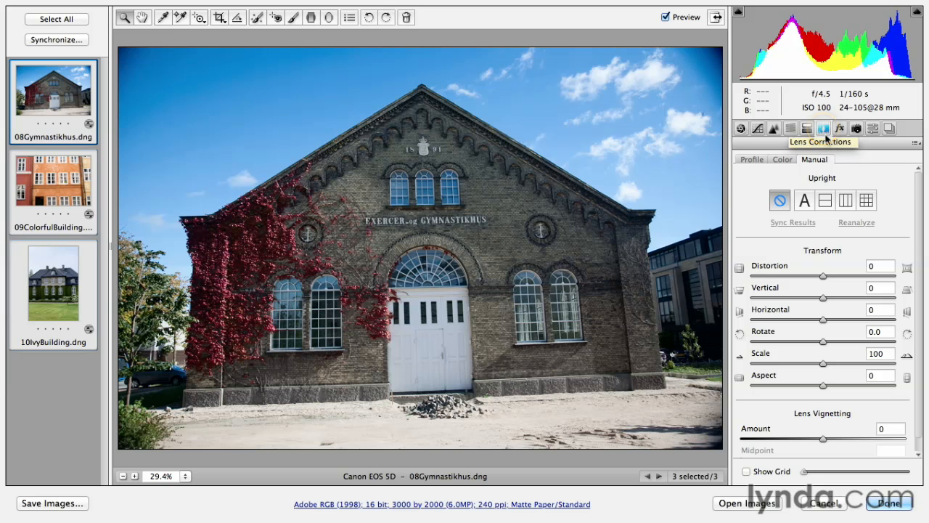
pyautogui.click(753, 160)
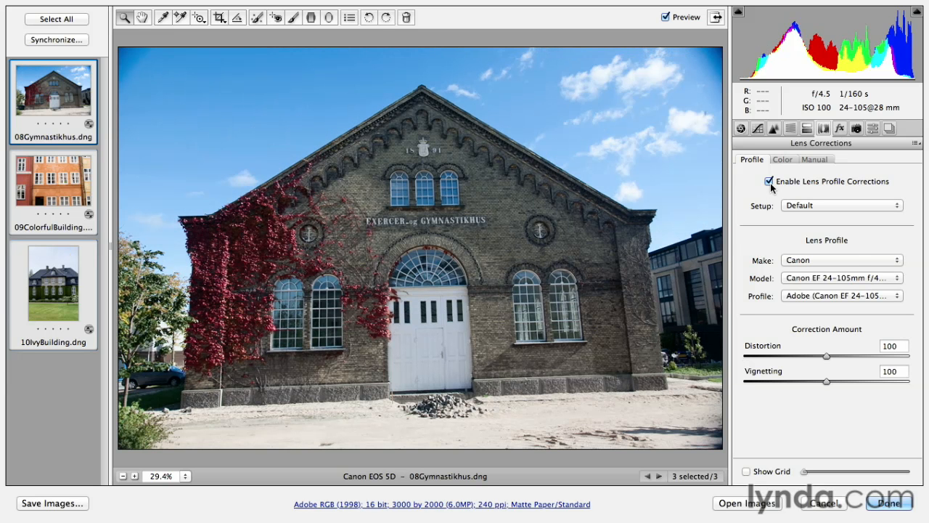
pyautogui.click(789, 162)
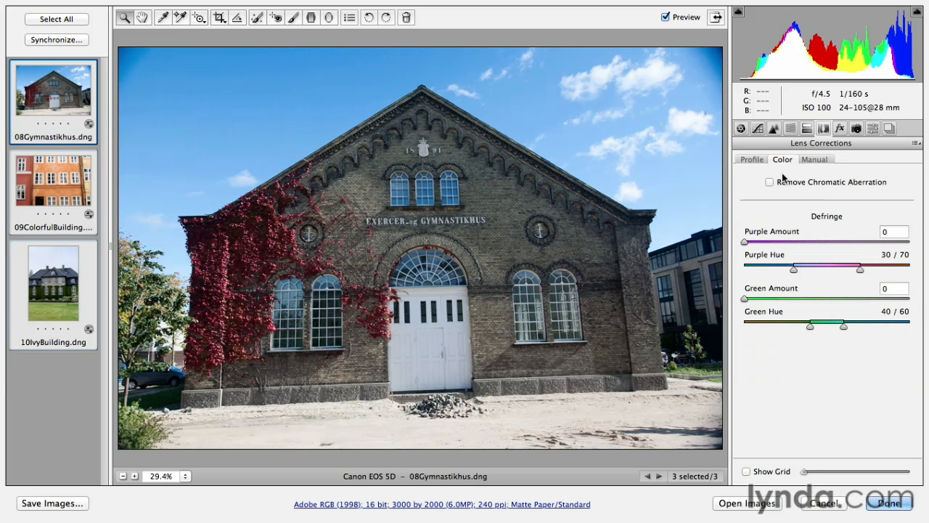
pyautogui.click(770, 183)
# Step: Try the Auto and Level Upright corrections on 08Gymnastikhus.dng alone, then apply Vertical and check it against the grid
pyautogui.click(815, 161)
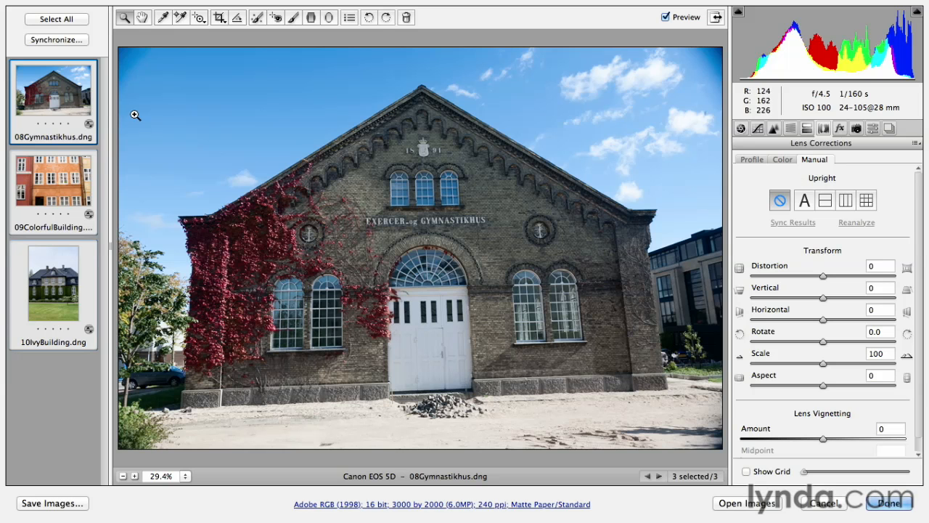
pyautogui.click(66, 102)
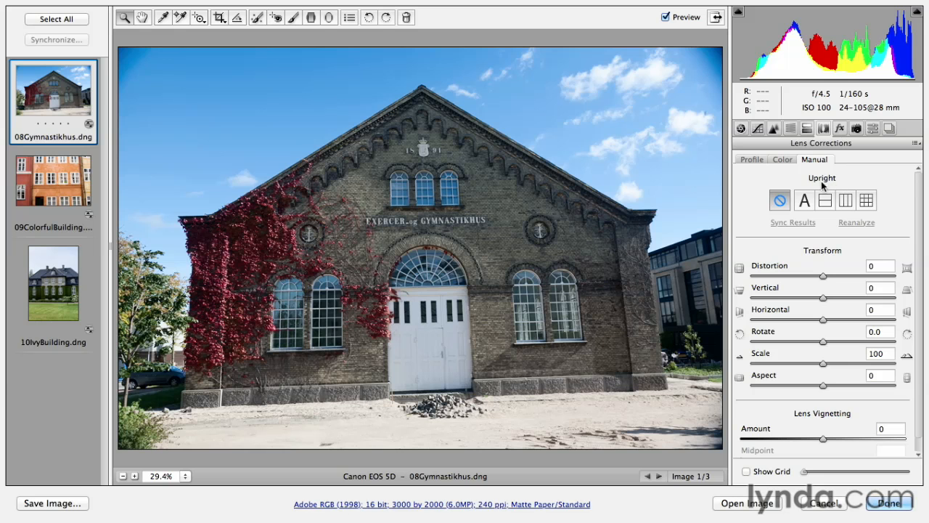
pyautogui.click(805, 202)
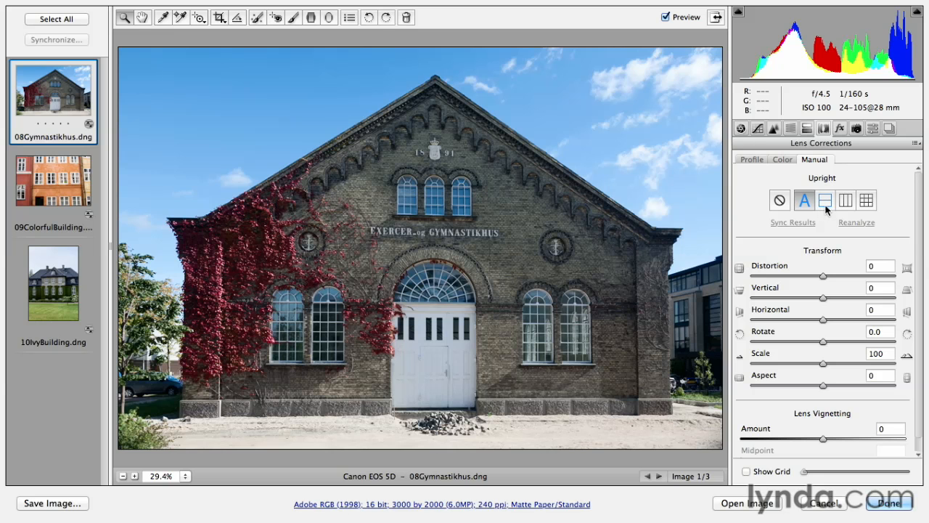
pyautogui.click(826, 207)
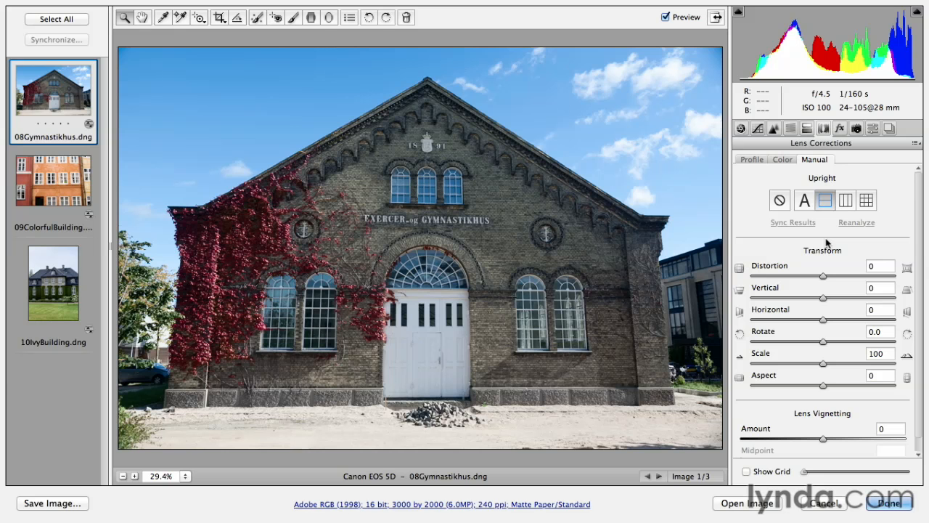
pyautogui.click(847, 204)
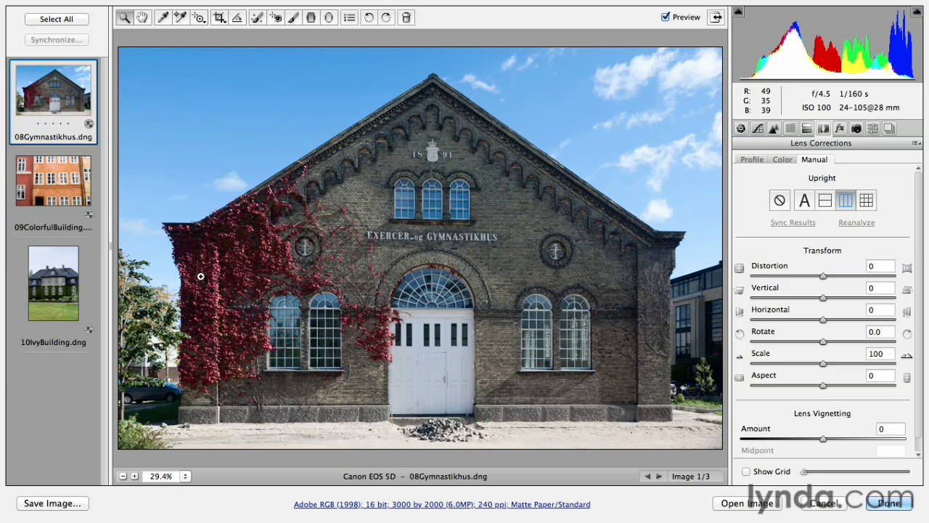
pyautogui.click(747, 472)
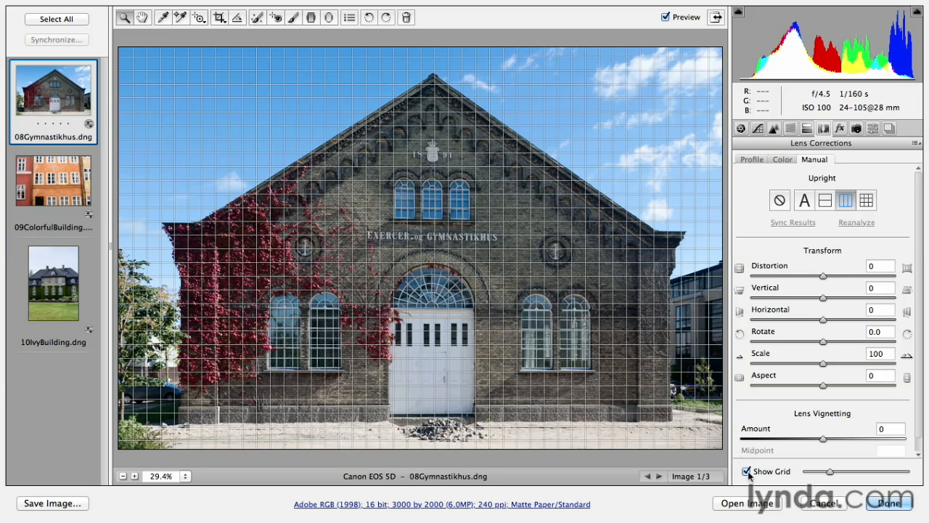
pyautogui.click(748, 472)
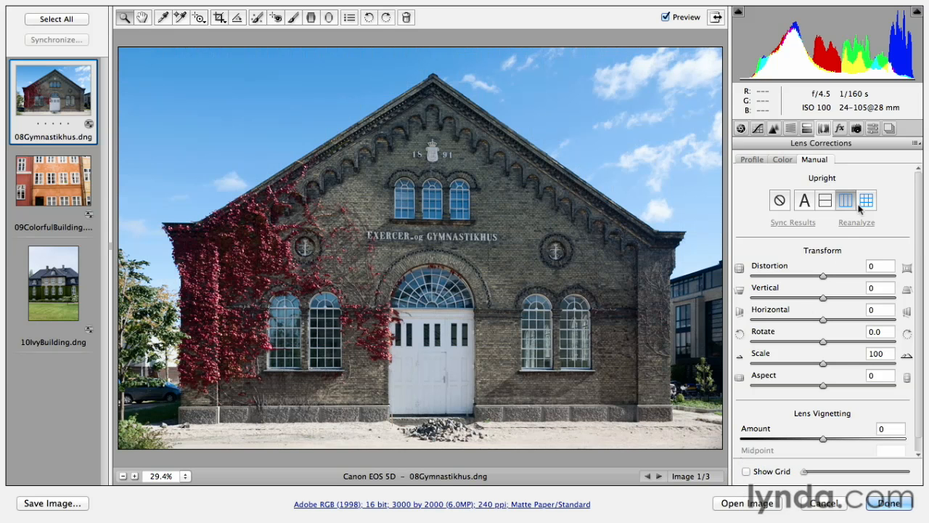
# Step: Compare the Auto and Full Upright corrections with Vertical on 08Gymnastikhus.dng, using the grid for Full, and return to Vertical
pyautogui.click(805, 205)
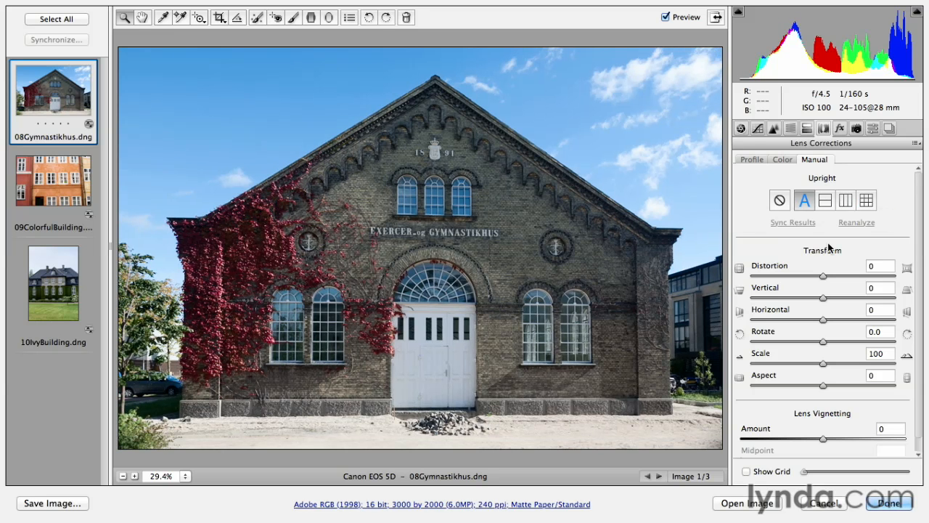
pyautogui.click(847, 207)
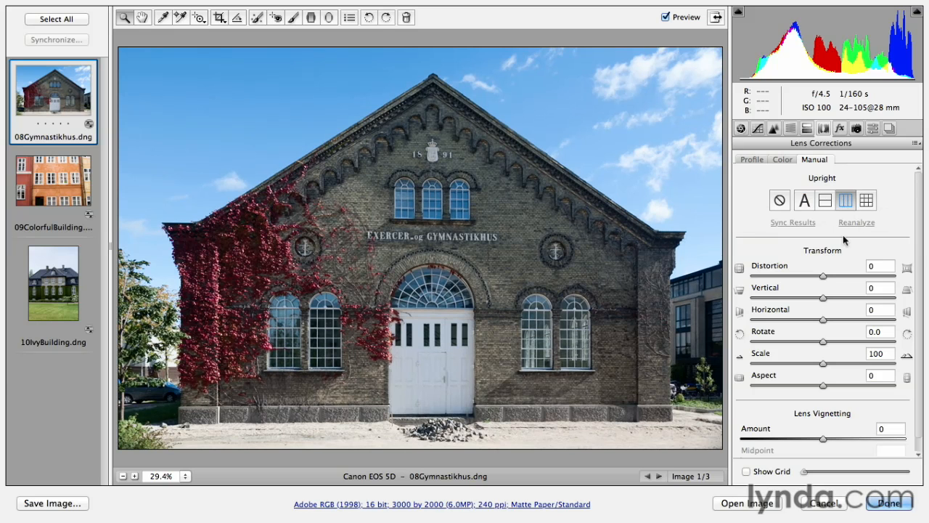
pyautogui.click(866, 200)
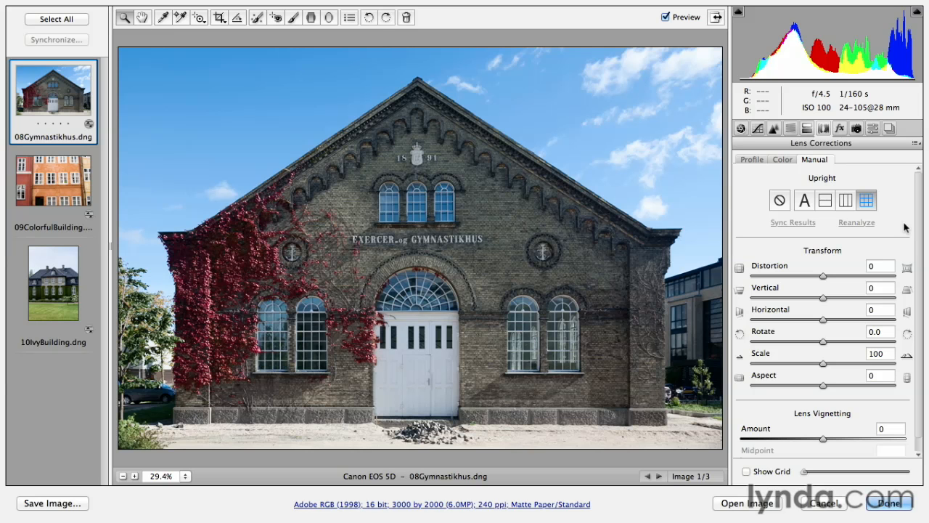
pyautogui.click(748, 472)
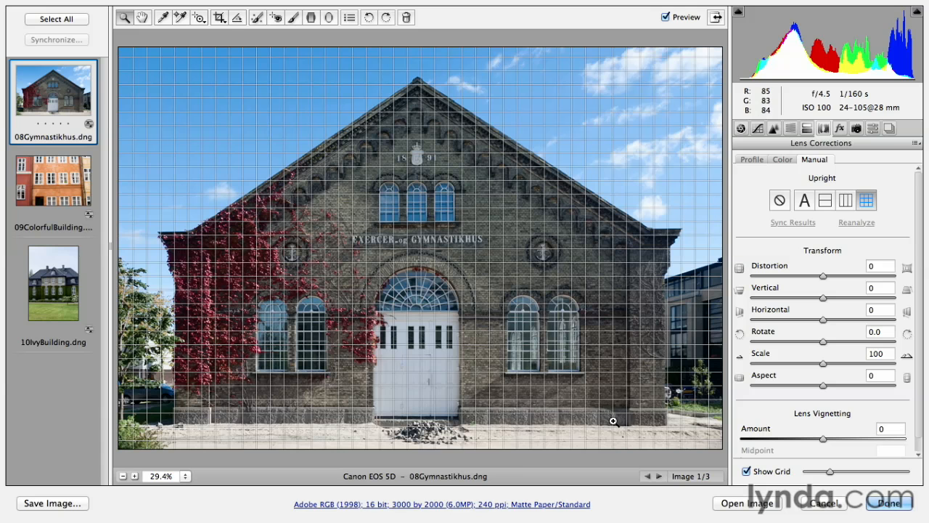
pyautogui.click(846, 201)
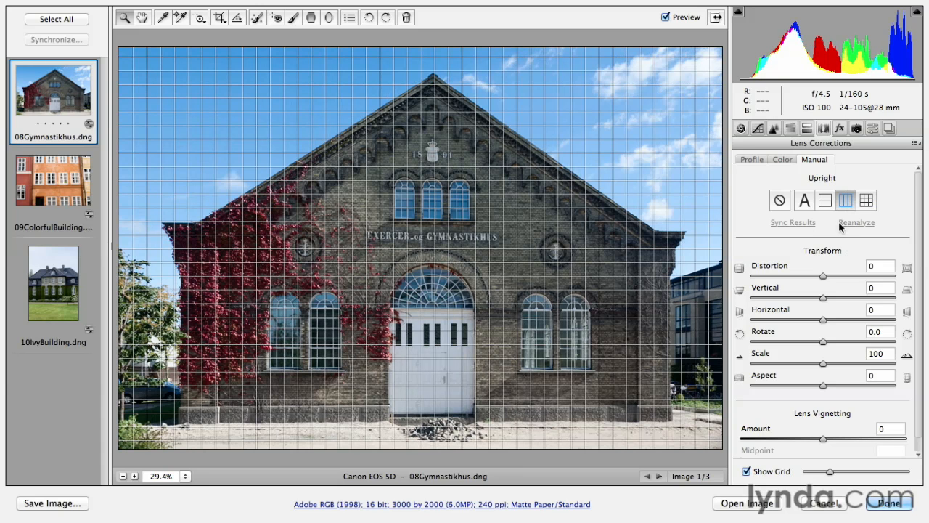
pyautogui.click(747, 472)
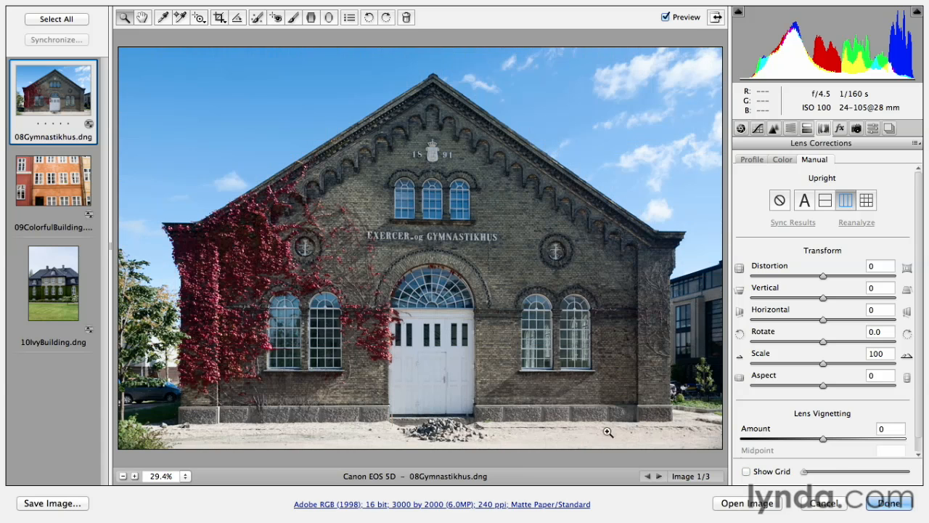
# Step: Try the Auto, Level and Vertical Upright corrections on 09ColorfulBuilding.dng and apply Full
pyautogui.click(44, 192)
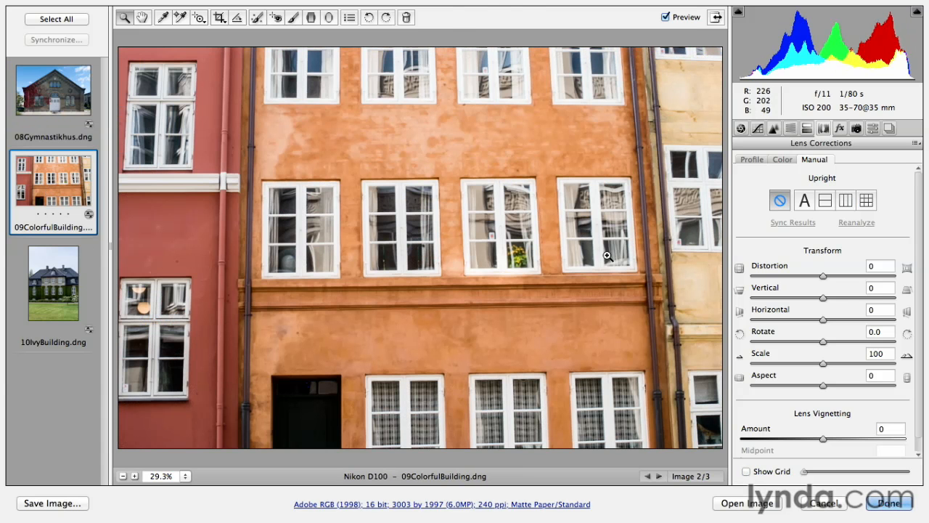
pyautogui.click(805, 201)
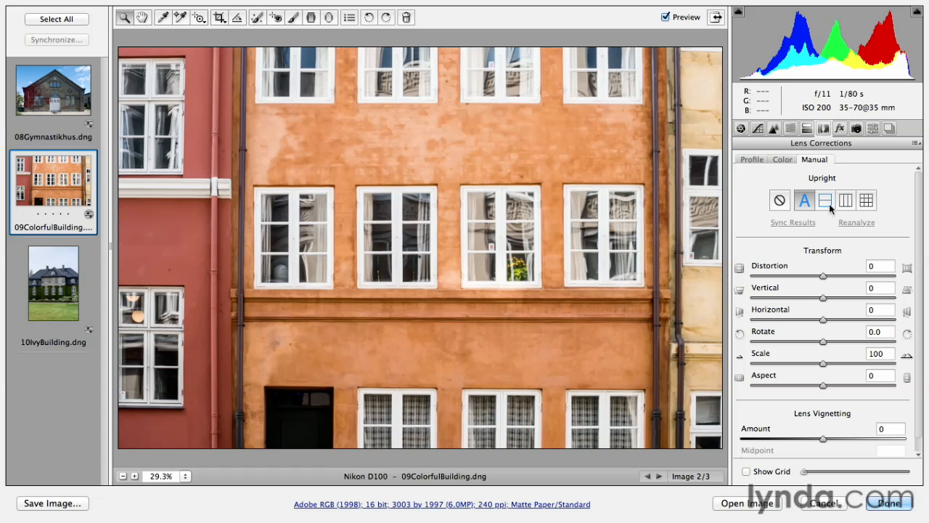
pyautogui.click(826, 203)
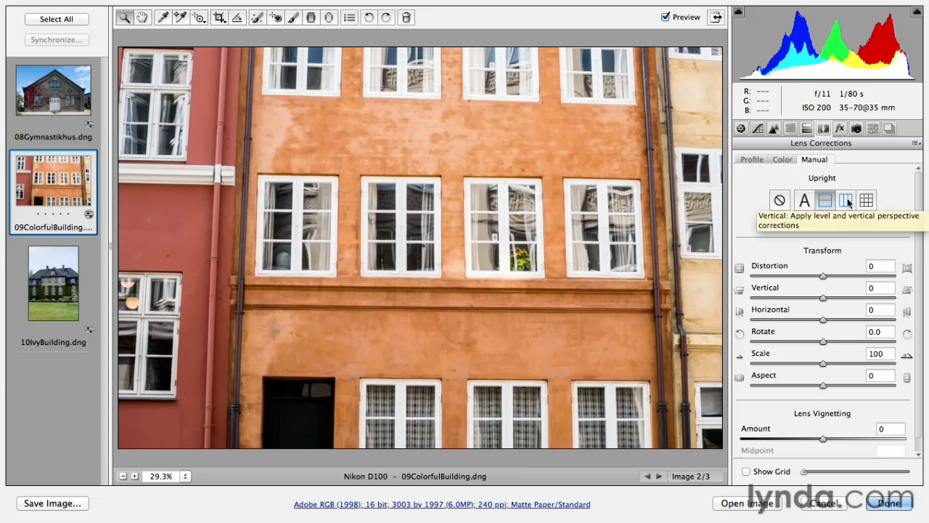
pyautogui.click(845, 201)
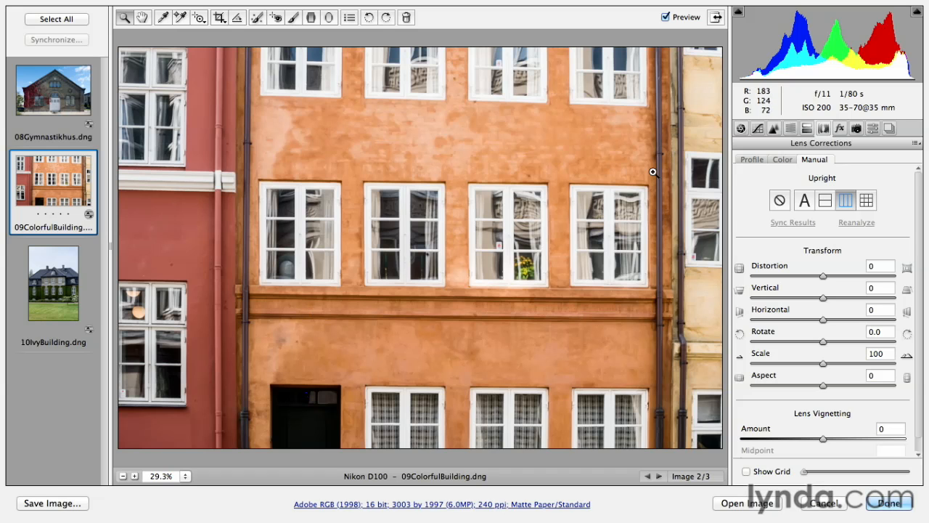
pyautogui.click(867, 206)
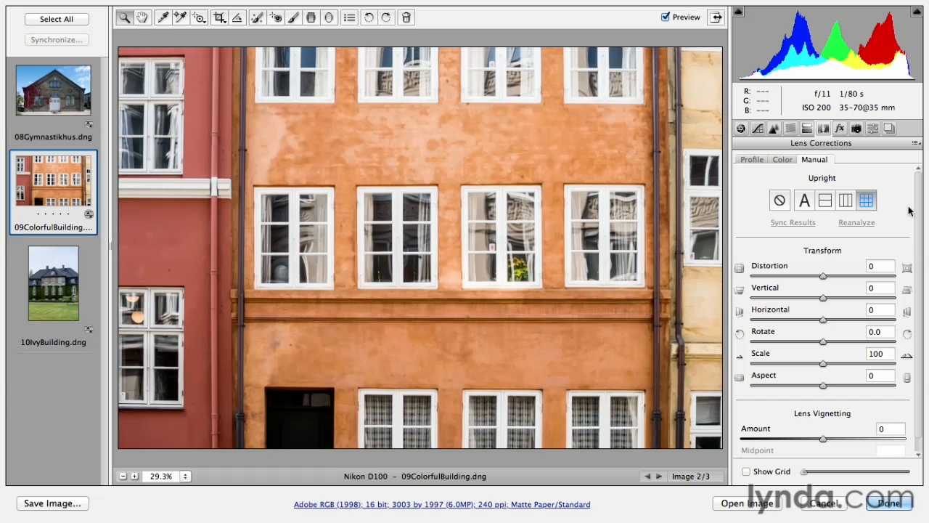
# Step: Try the Auto and Level Upright corrections on 10IvyBuilding.dng, then apply Vertical and check it against the grid
pyautogui.click(63, 292)
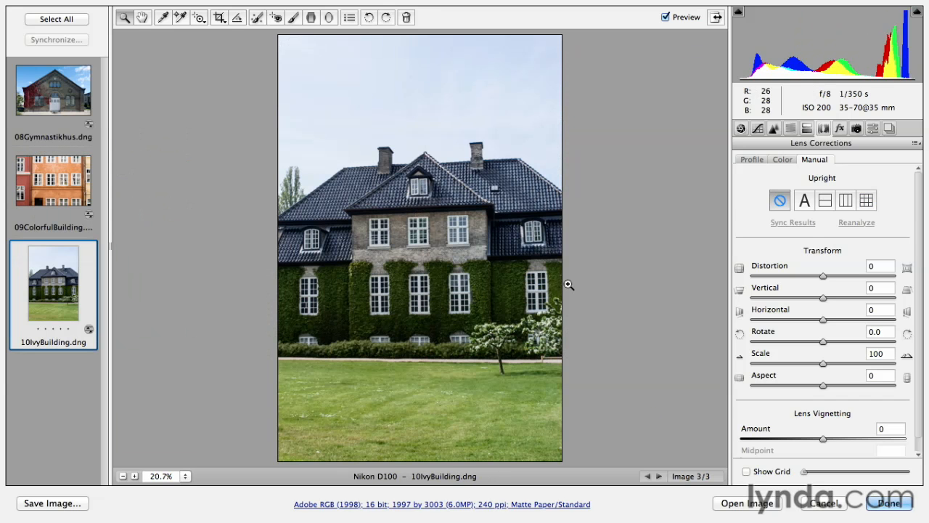
pyautogui.click(805, 202)
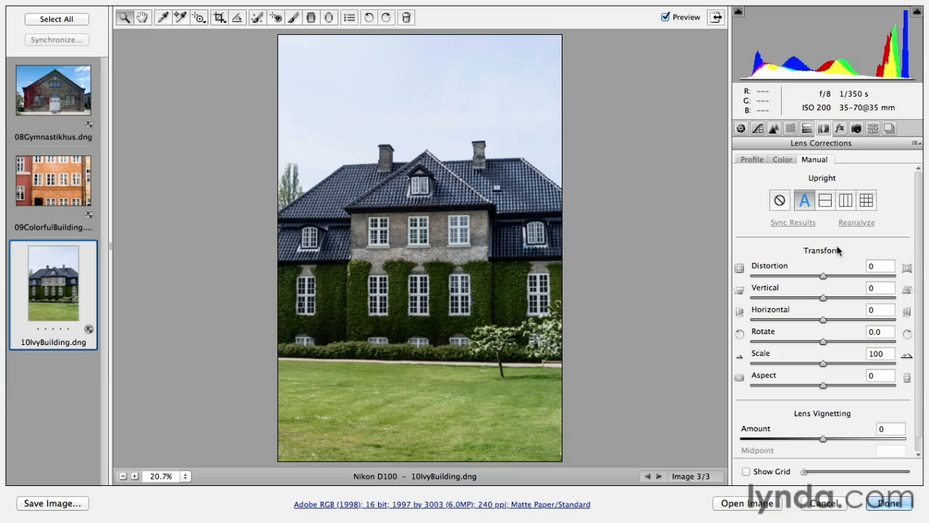
pyautogui.click(826, 201)
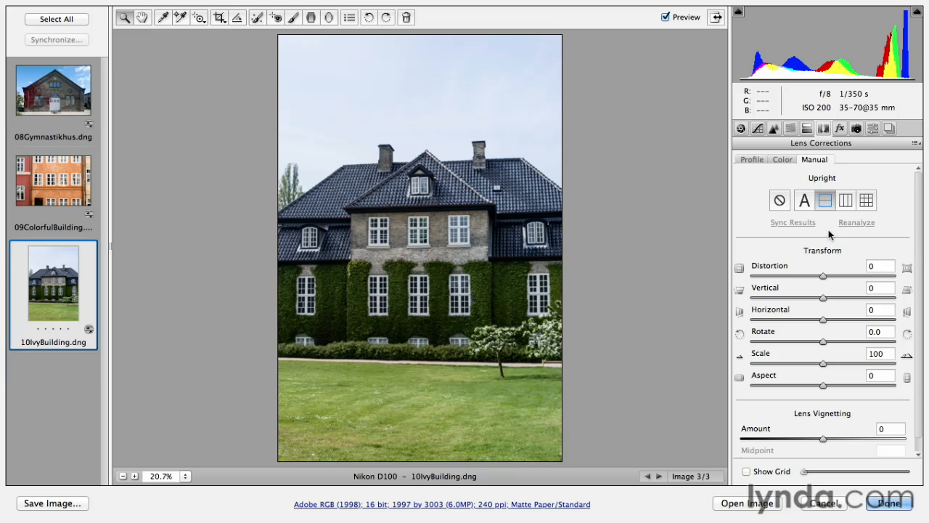
pyautogui.click(846, 201)
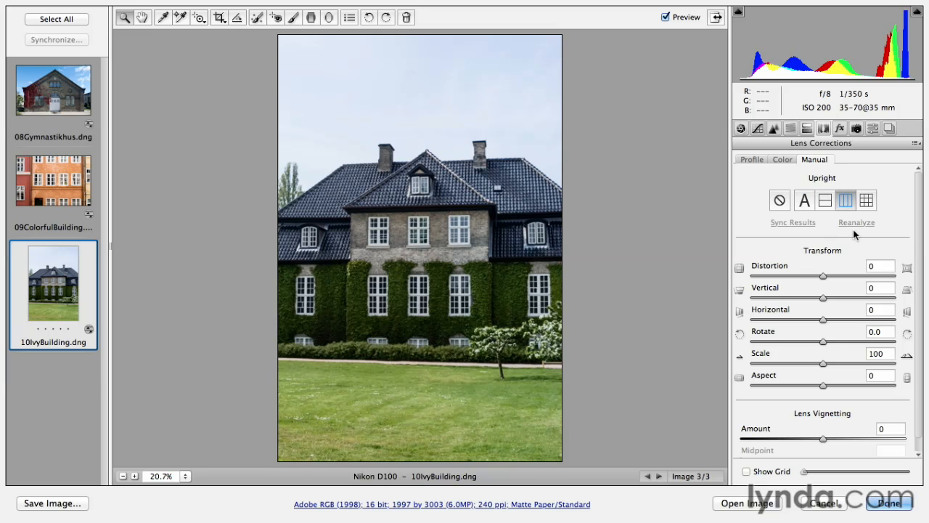
pyautogui.click(746, 472)
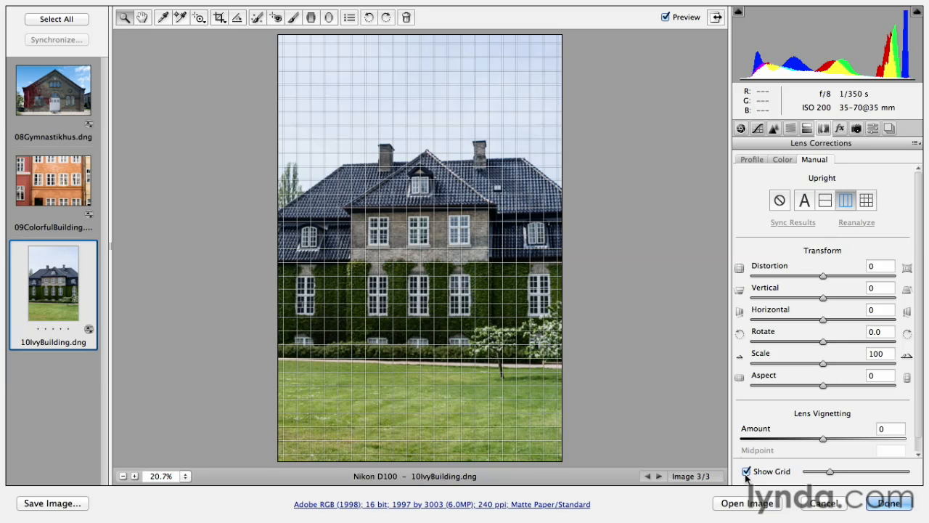
pyautogui.click(747, 472)
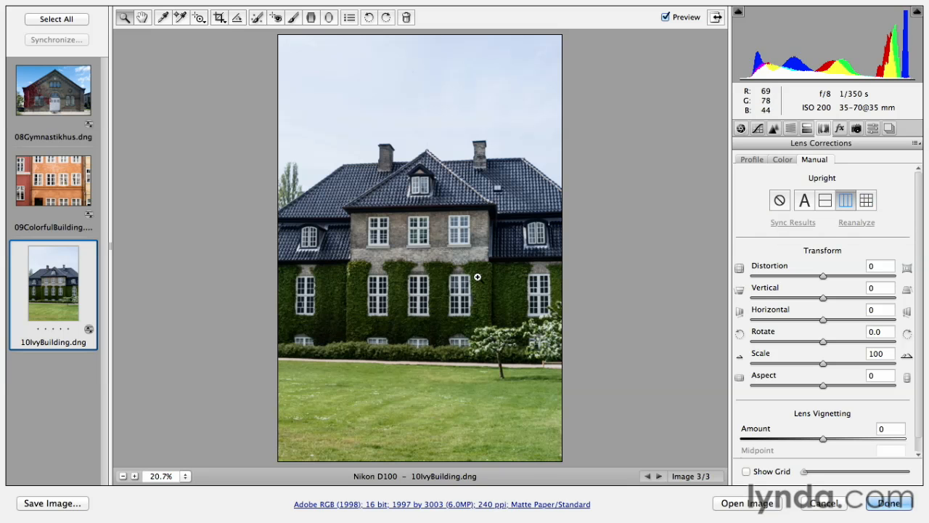
# Step: Try the Full Upright correction with a manual rotation of +0.4 on 10IvyBuilding.dng, then reapply Vertical Upright
pyautogui.click(867, 201)
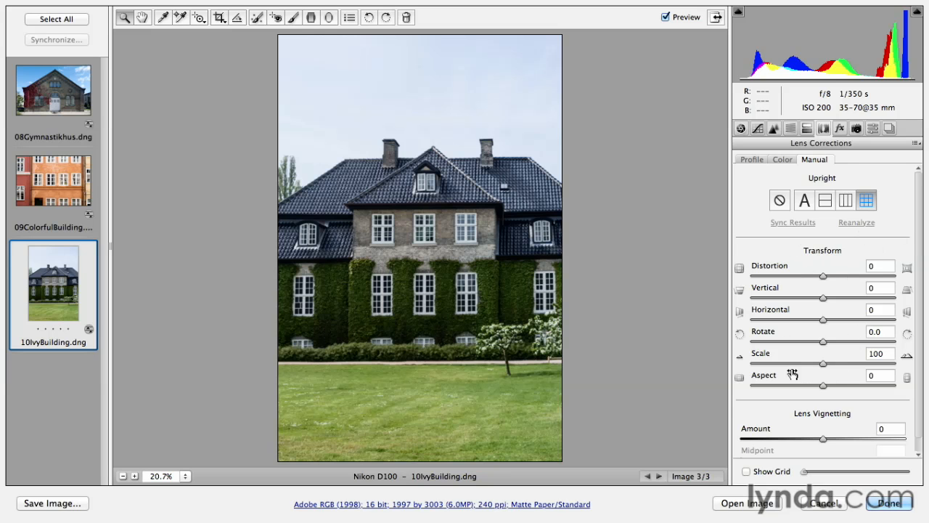
pyautogui.click(826, 342)
pyautogui.moveTo(827, 342); pyautogui.dragTo(837, 348)
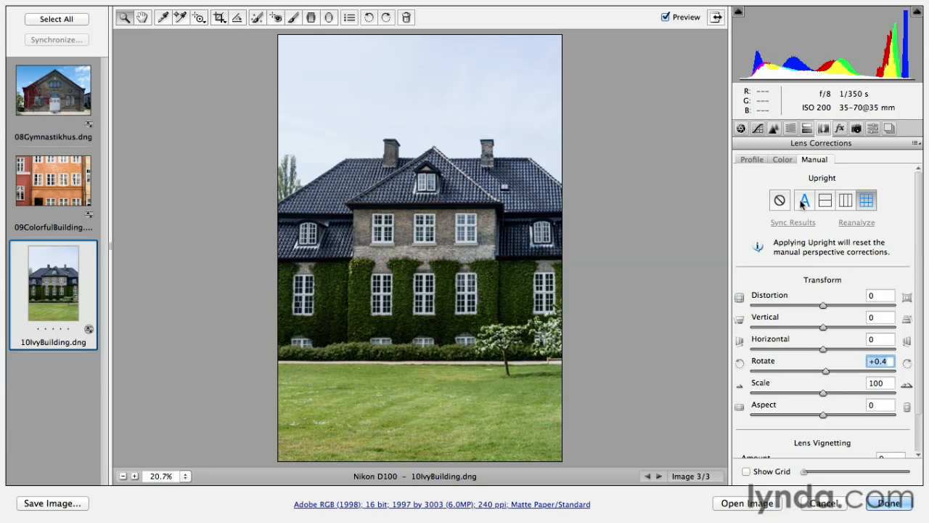
pyautogui.click(846, 204)
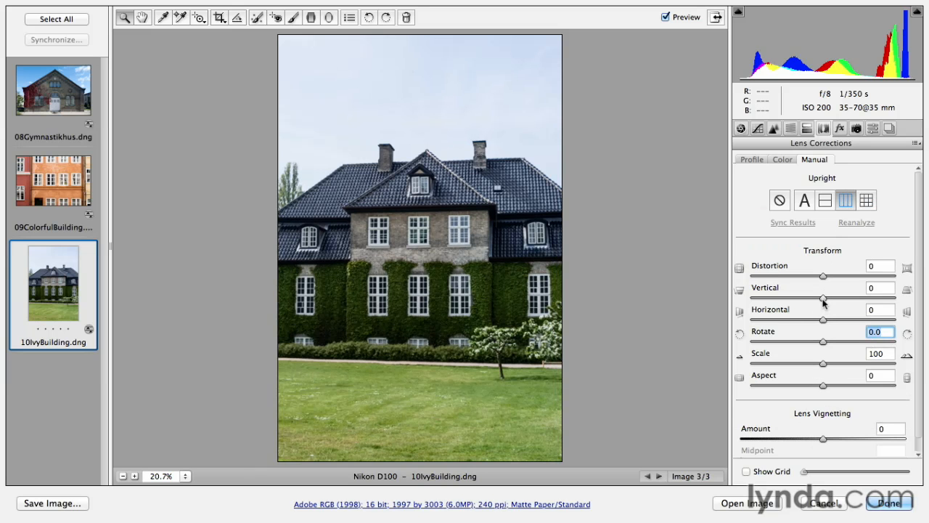
# Step: Try a manual Vertical perspective correction of -47 on 10IvyBuilding.dng
pyautogui.moveTo(824, 303); pyautogui.dragTo(790, 304)
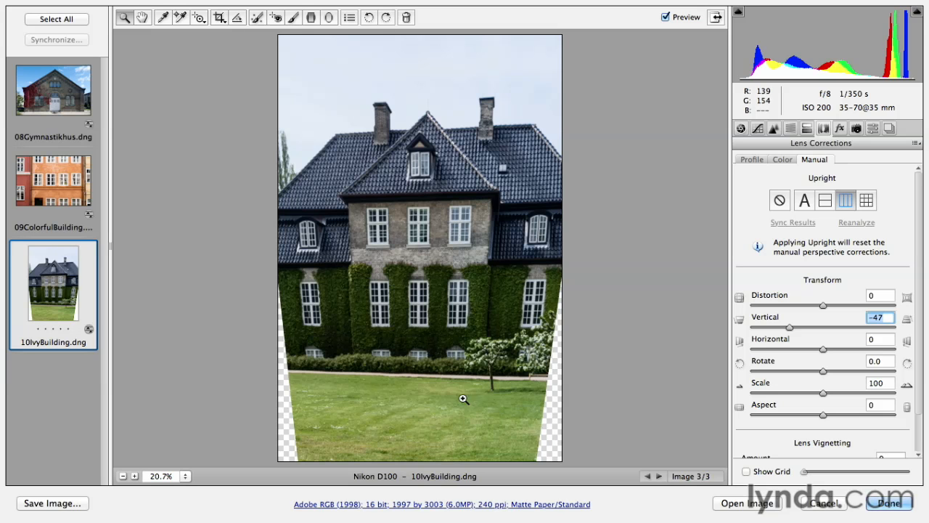
# Step: With Constrain to Image on, draw a crop of about 1844 by 2320 pixels around the building, excluding the transparent edges
pyautogui.click(219, 18)
pyautogui.click(219, 19)
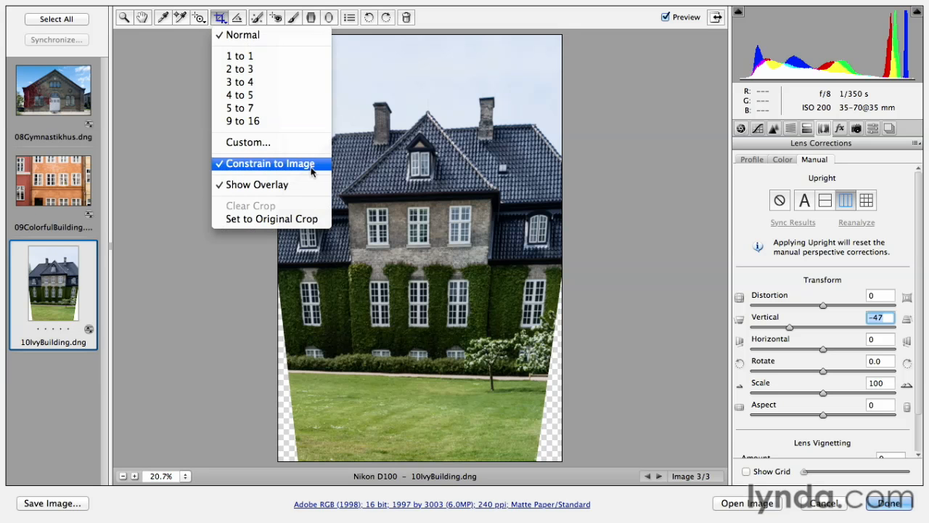
pyautogui.click(425, 179)
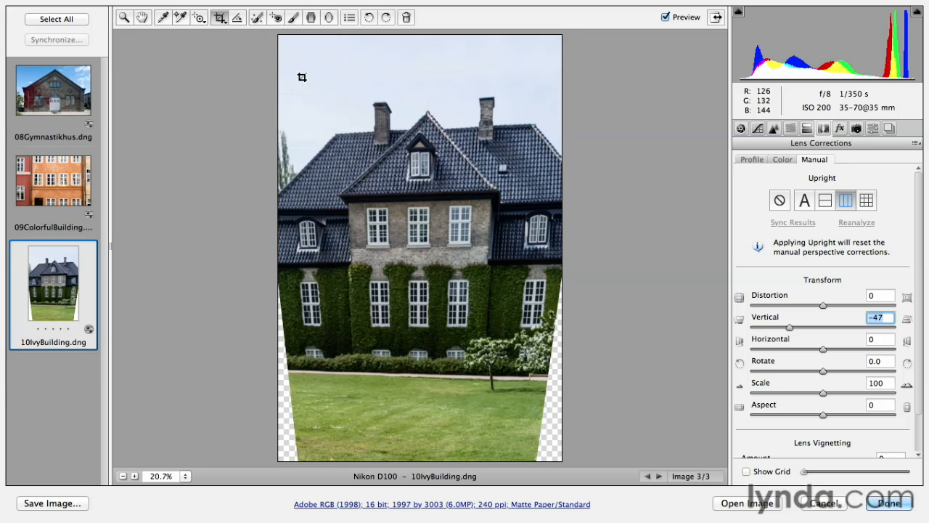
pyautogui.moveTo(285, 80); pyautogui.dragTo(577, 428)
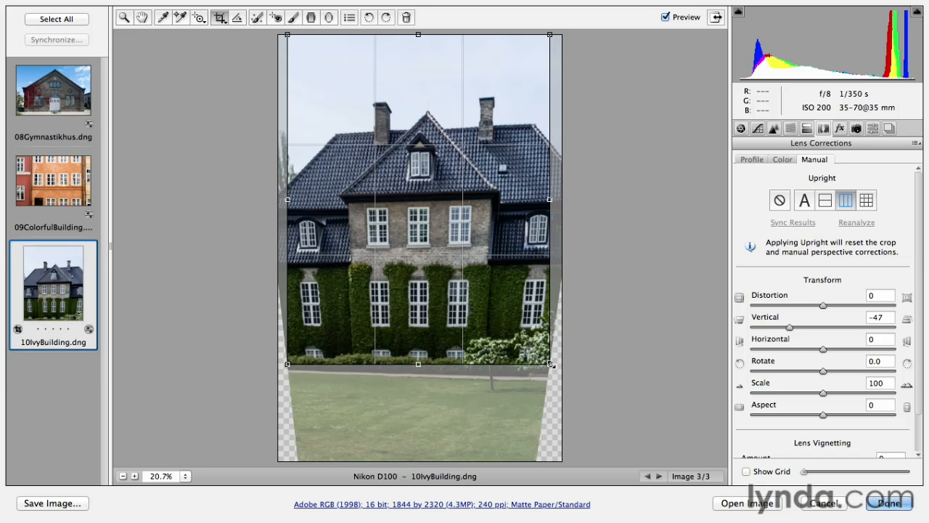
# Step: Resize the crop to about 1670 by 2277 pixels and reposition it to frame the house with a strip of lawn
pyautogui.moveTo(551, 365); pyautogui.dragTo(514, 339)
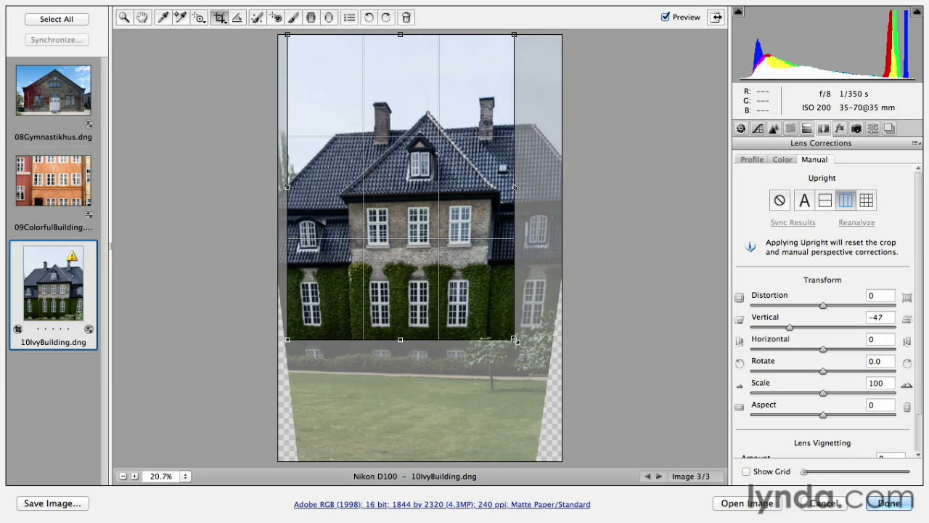
pyautogui.moveTo(426, 272); pyautogui.dragTo(444, 320)
pyautogui.moveTo(444, 320); pyautogui.dragTo(444, 318)
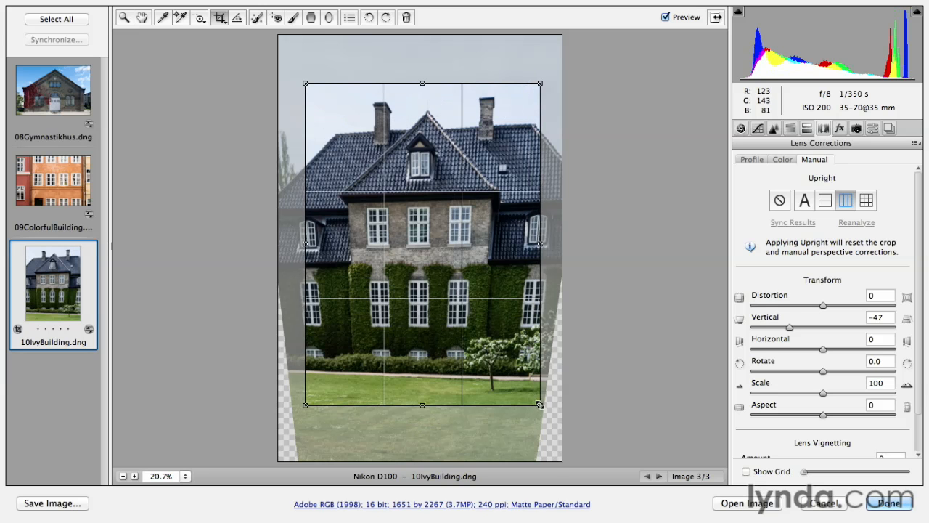
pyautogui.moveTo(541, 405); pyautogui.dragTo(543, 407)
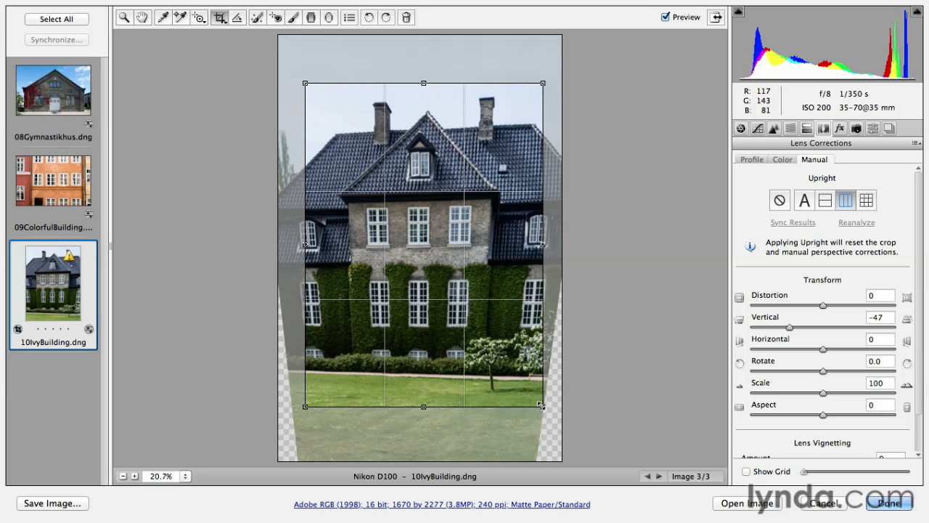
pyautogui.moveTo(448, 340); pyautogui.dragTo(440, 352)
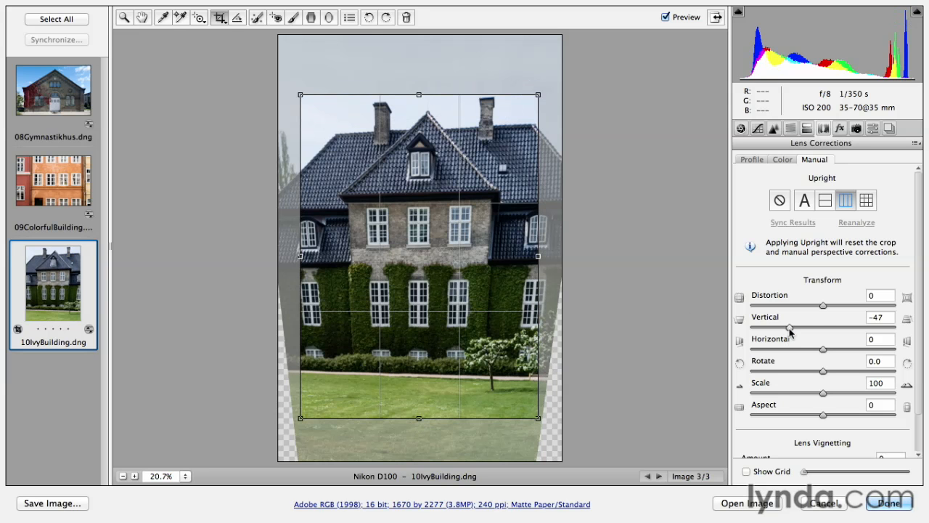
# Step: Reset the Vertical transform to 0 and save the corrections, returning to Adobe Bridge
pyautogui.click(790, 328)
pyautogui.doubleClick(790, 328)
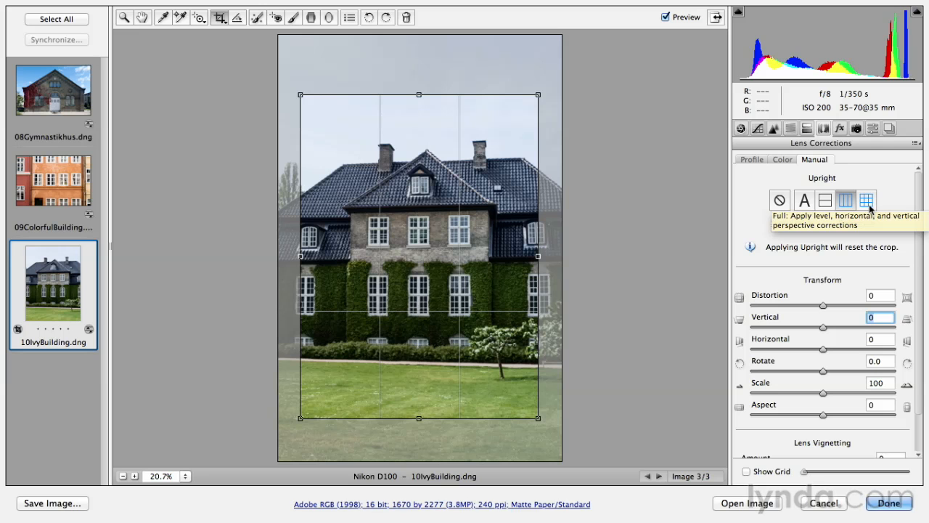
pyautogui.click(890, 503)
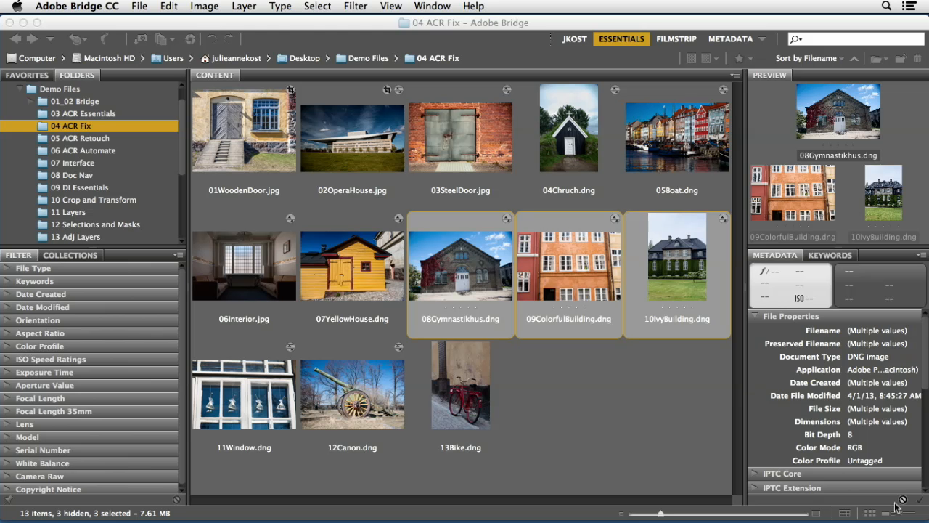